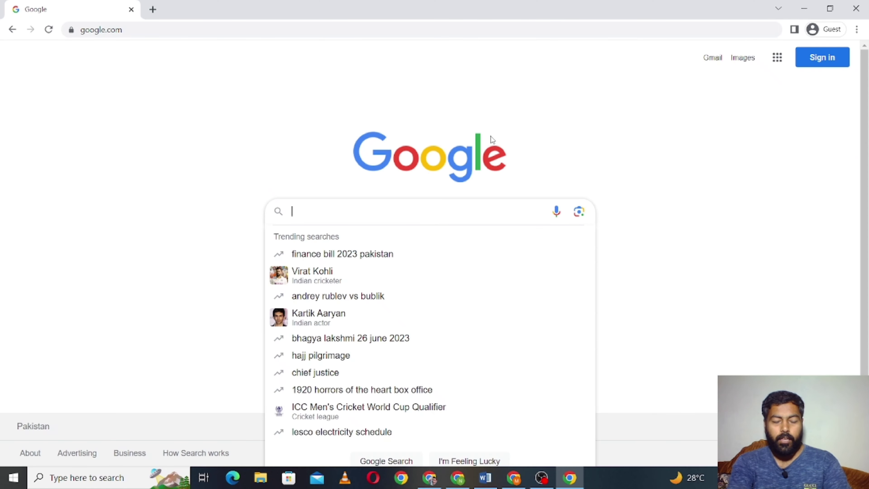
- Search Google for 'seller central amazon uae' using the 'seller central amazon' suggestion
{"action": "type", "text": "seller"}
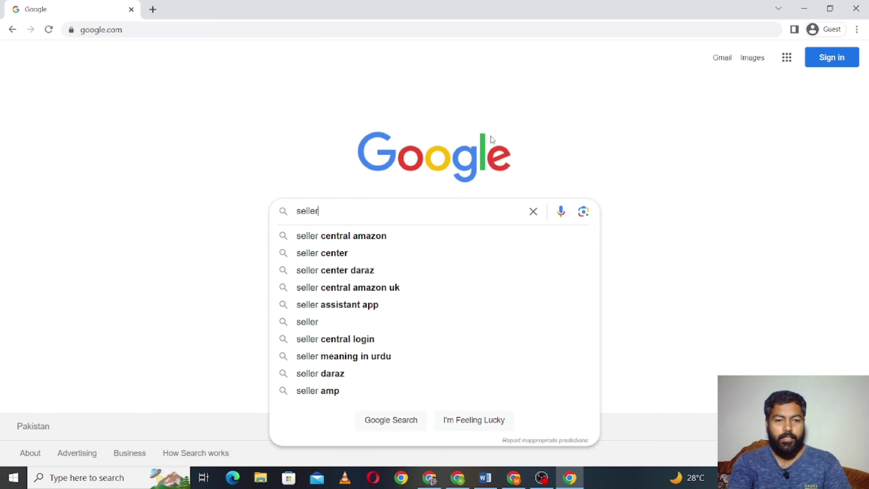
{"action": "key", "text": "Down"}
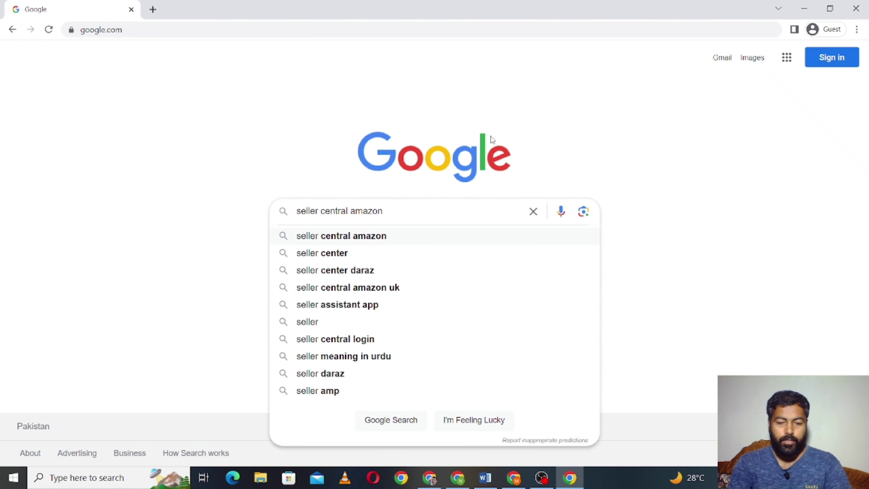
{"action": "type", "text": "uae"}
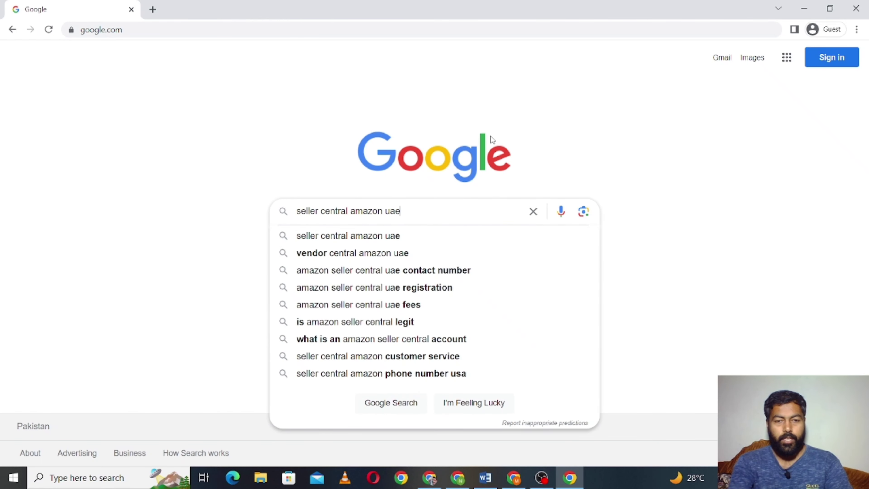
{"action": "key", "text": "Return"}
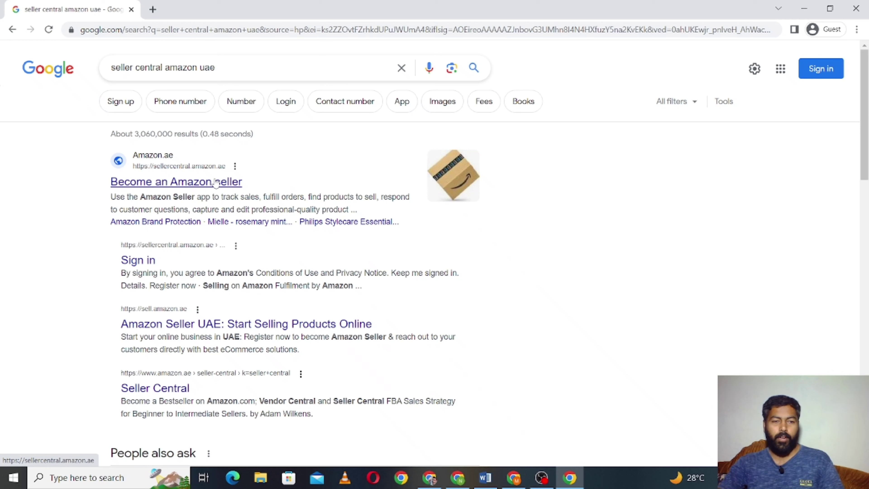
- Open the Amazon.ae seller sign-up site and choose to create a new Amazon account
{"action": "left_click", "coordinate": [211, 187]}
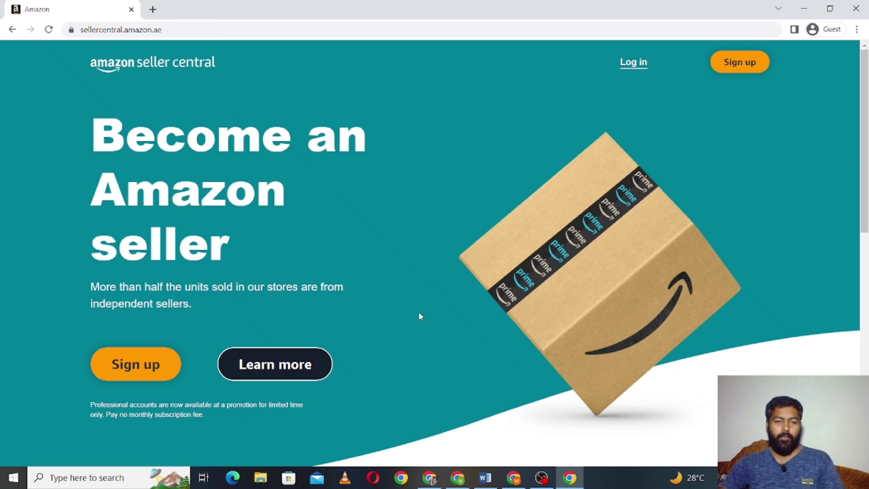
{"action": "left_click", "coordinate": [160, 371]}
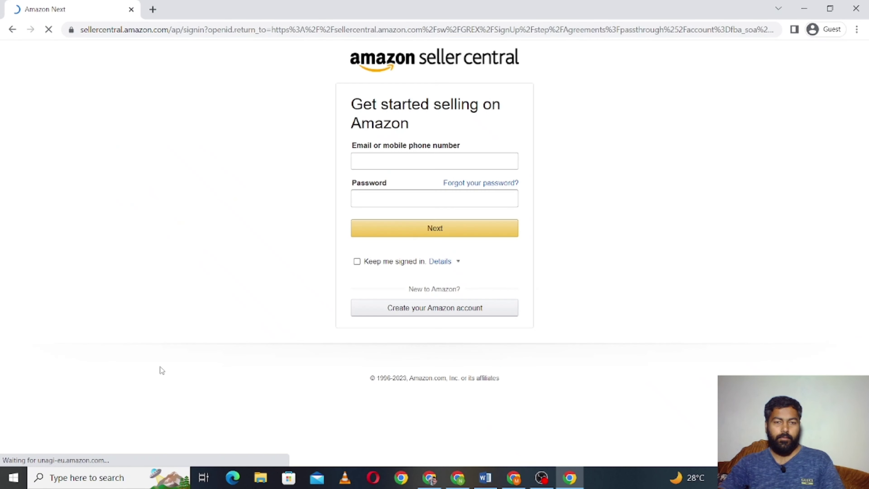
{"action": "left_click", "coordinate": [441, 316]}
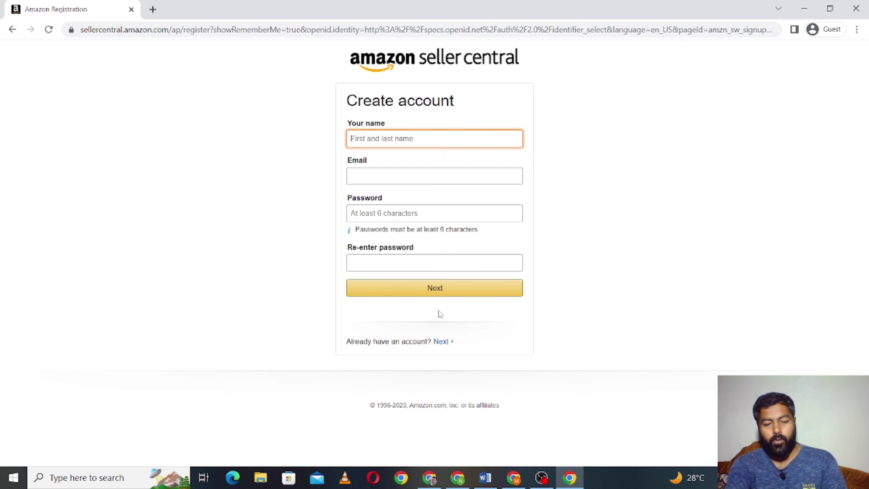
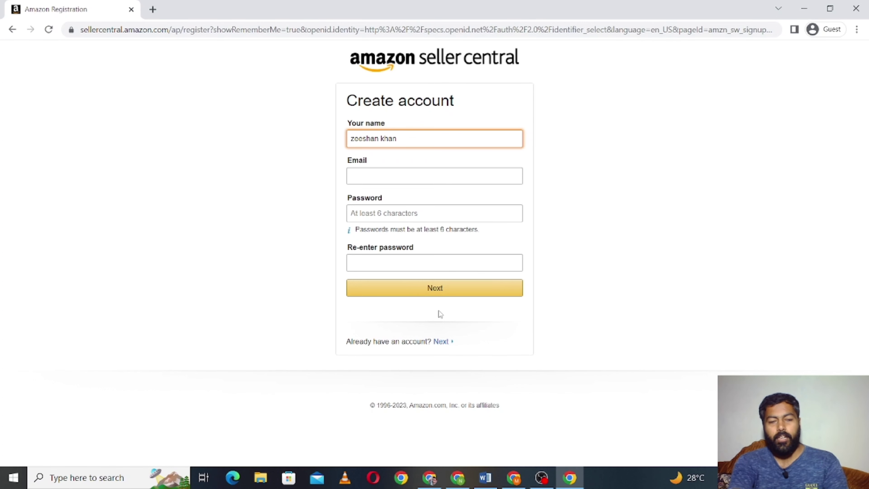
- Enter the seller's full name in the Create account form and move on to the email field
{"action": "key", "text": "Tab"}
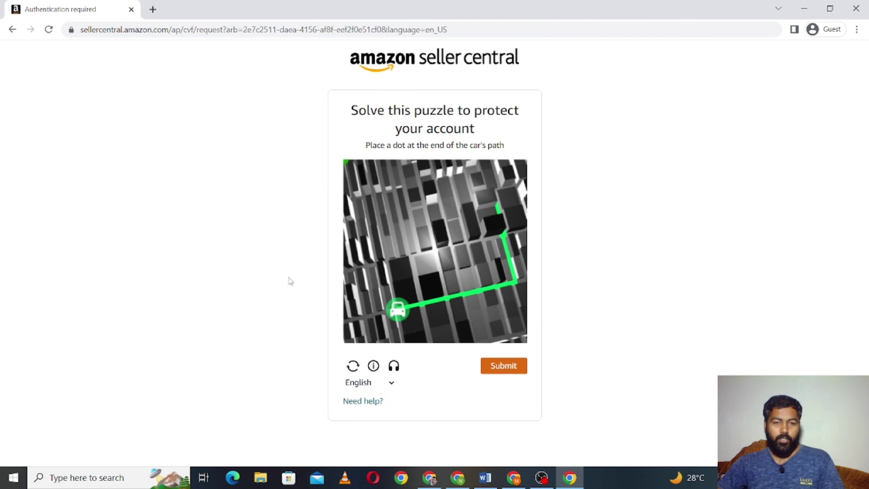
- Solve the security puzzle by moving the dot to the end of the car's path
{"action": "left_click", "coordinate": [504, 289]}
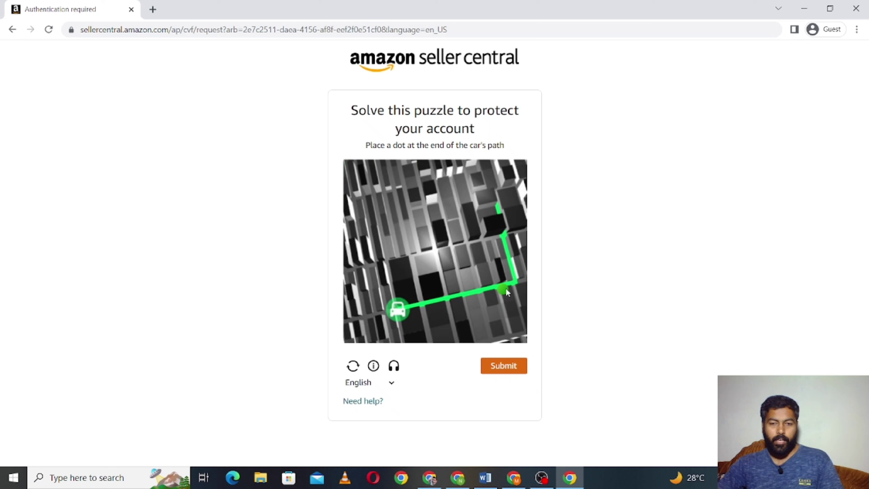
{"action": "left_click_drag", "start_coordinate": [506, 292], "coordinate": [501, 207]}
{"action": "left_click", "coordinate": [497, 369]}
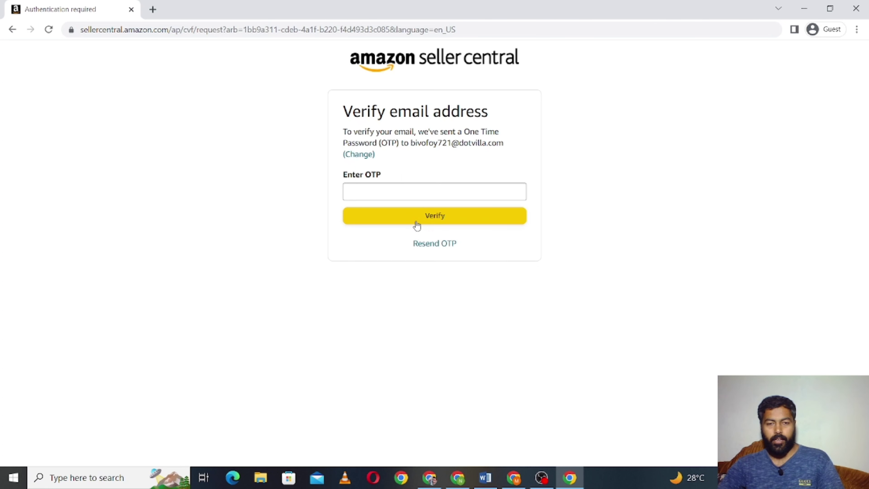
- Paste the emailed one-time password and verify the email address
{"action": "right_click", "coordinate": [440, 189]}
{"action": "left_click", "coordinate": [464, 276]}
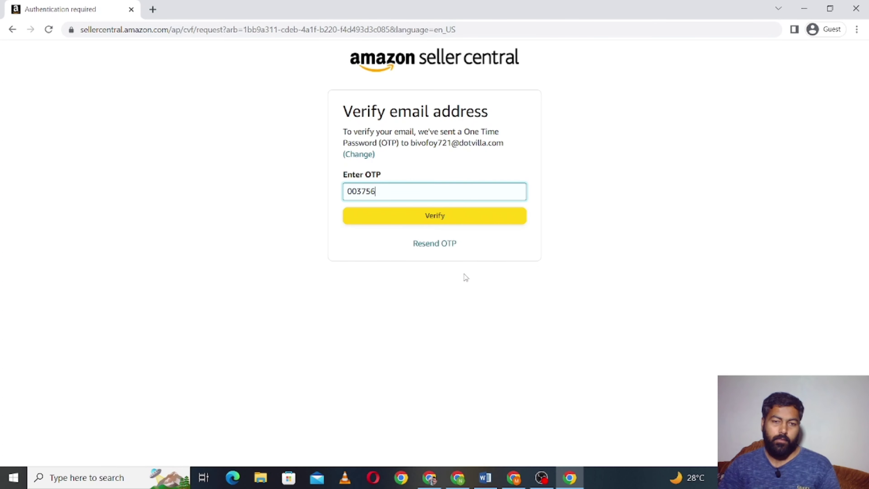
{"action": "left_click", "coordinate": [444, 222]}
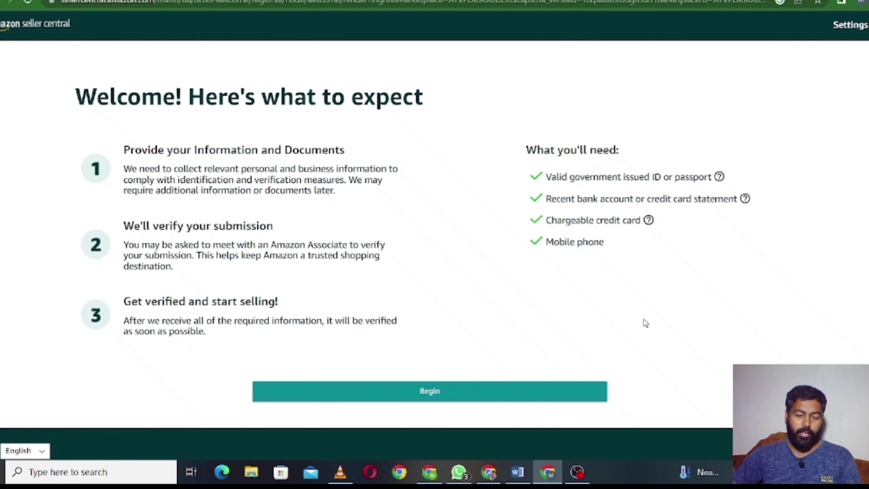
- Begin the seller registration from the welcome page
{"action": "scroll", "coordinate": [633, 312], "scroll_direction": "down", "scroll_amount": 1}
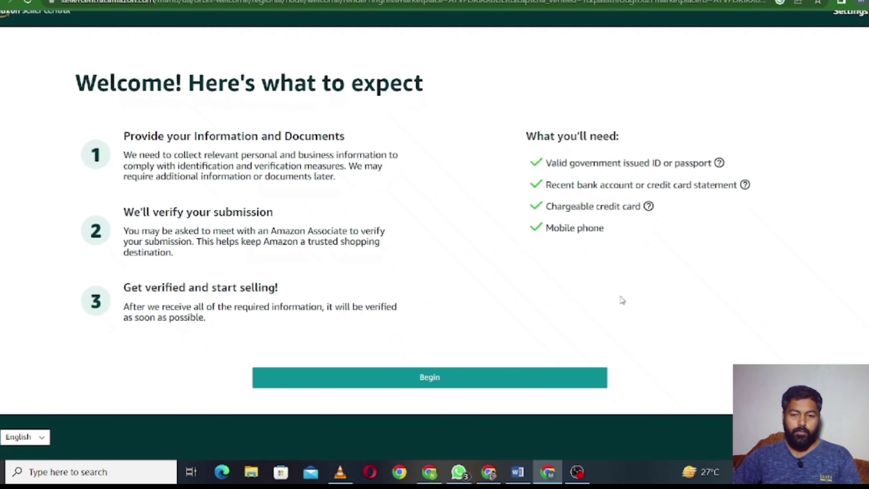
{"action": "left_click", "coordinate": [461, 382]}
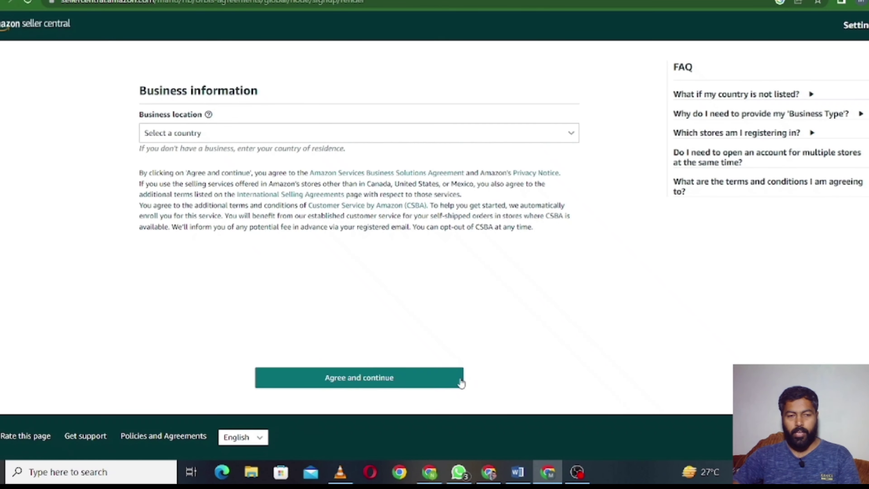
- Choose Pakistan as the business location and bring up the business type choices
{"action": "left_click", "coordinate": [280, 133]}
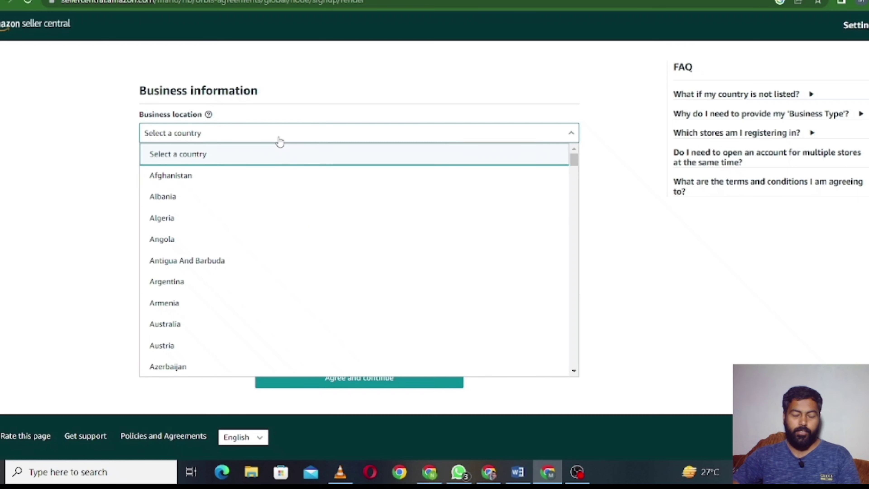
{"action": "key", "text": "p"}
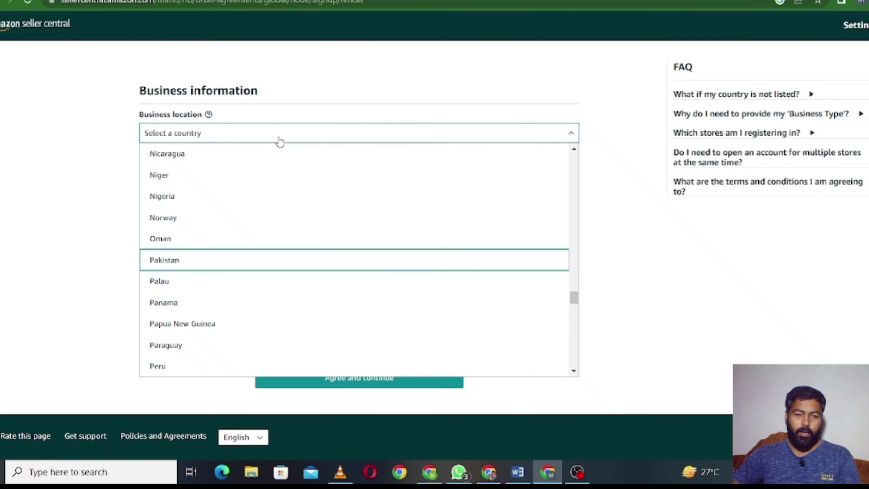
{"action": "key", "text": "Return"}
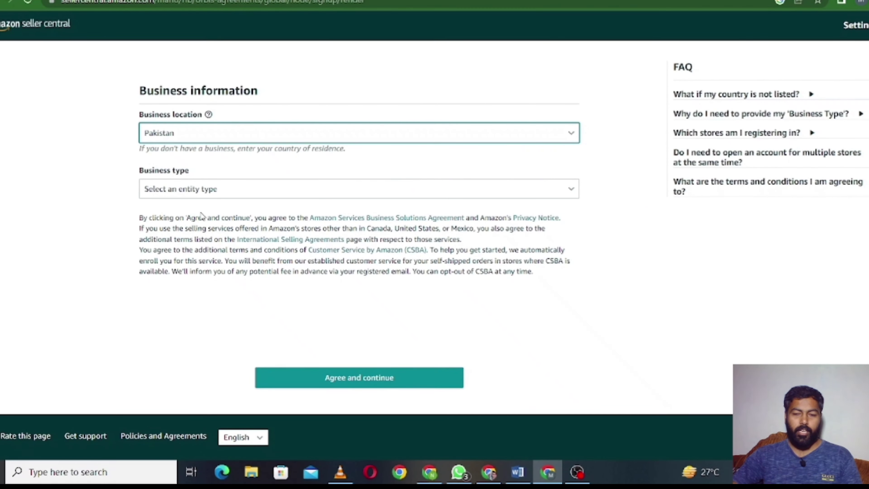
{"action": "left_click", "coordinate": [253, 194]}
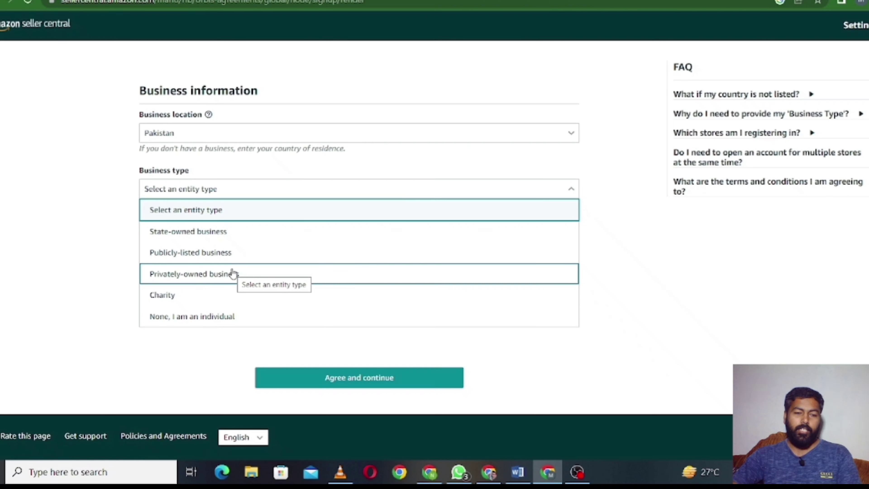
- Select 'None, I am an individual', confirm the business details, and accept the agreements
{"action": "left_click", "coordinate": [239, 315]}
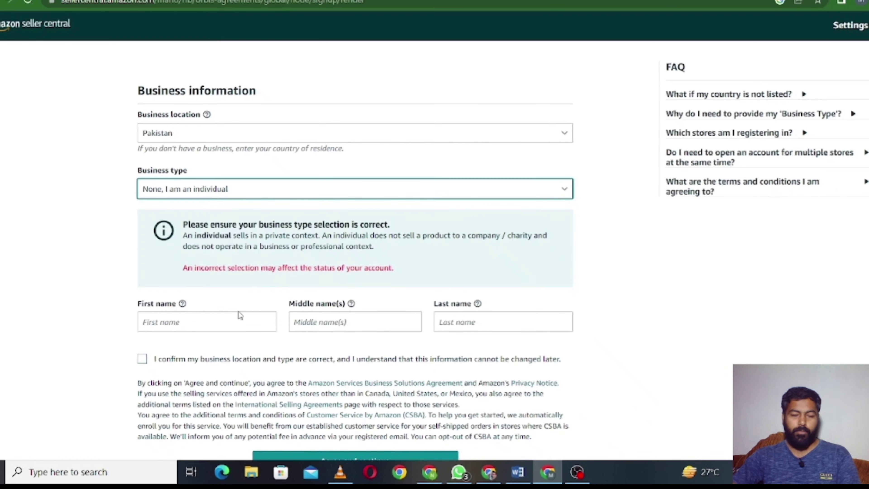
{"action": "scroll", "coordinate": [307, 304], "scroll_direction": "down", "scroll_amount": 2}
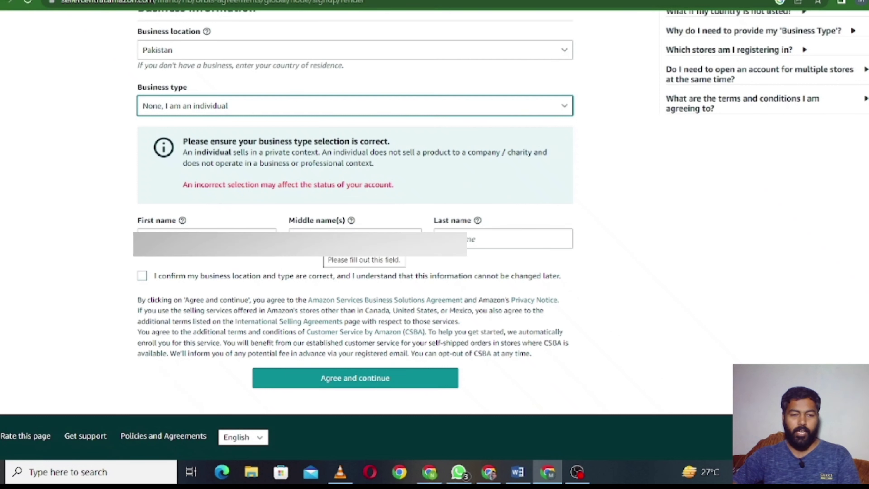
{"action": "left_click", "coordinate": [335, 278]}
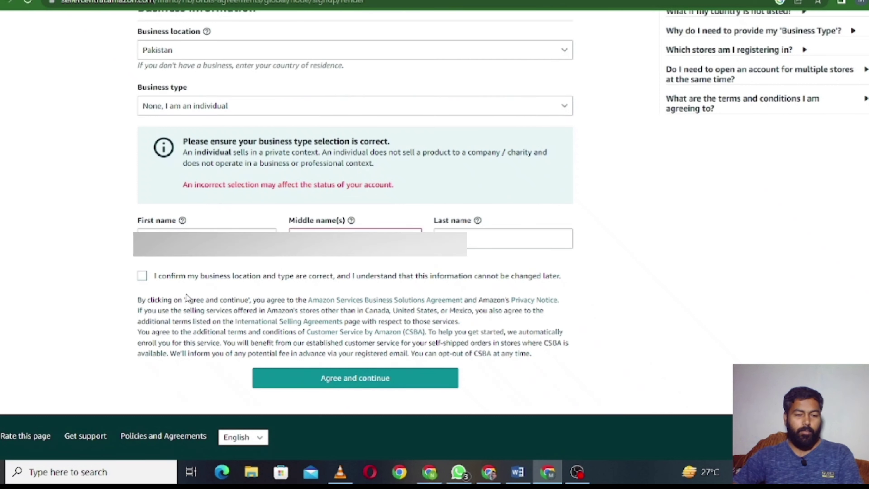
{"action": "left_click", "coordinate": [142, 275]}
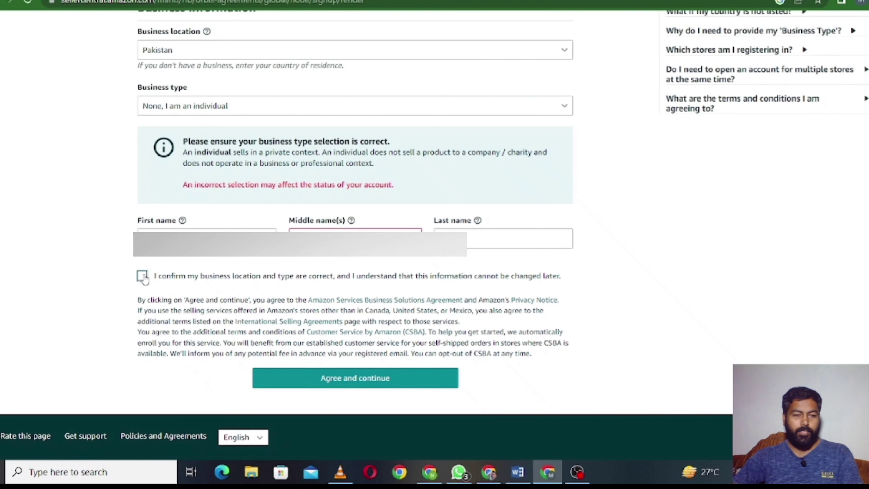
{"action": "left_click", "coordinate": [381, 388]}
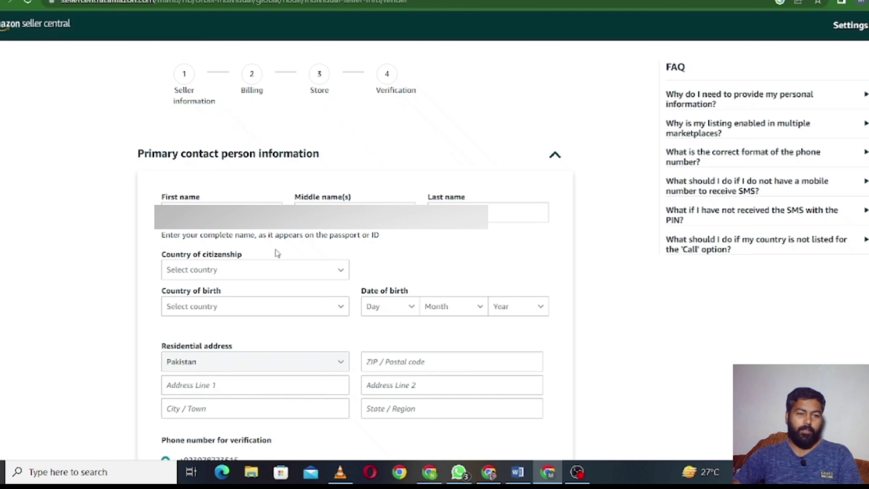
- Set both country of citizenship and country of birth to Pakistan
{"action": "left_click", "coordinate": [325, 270]}
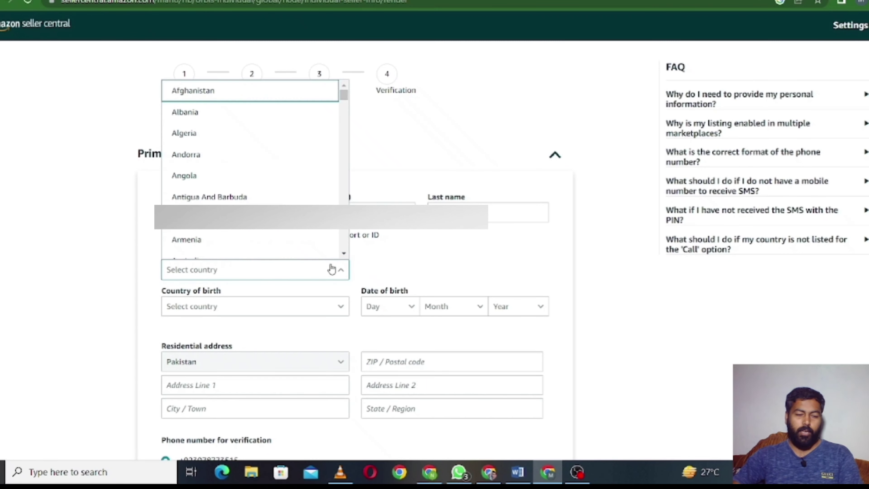
{"action": "key", "text": "p"}
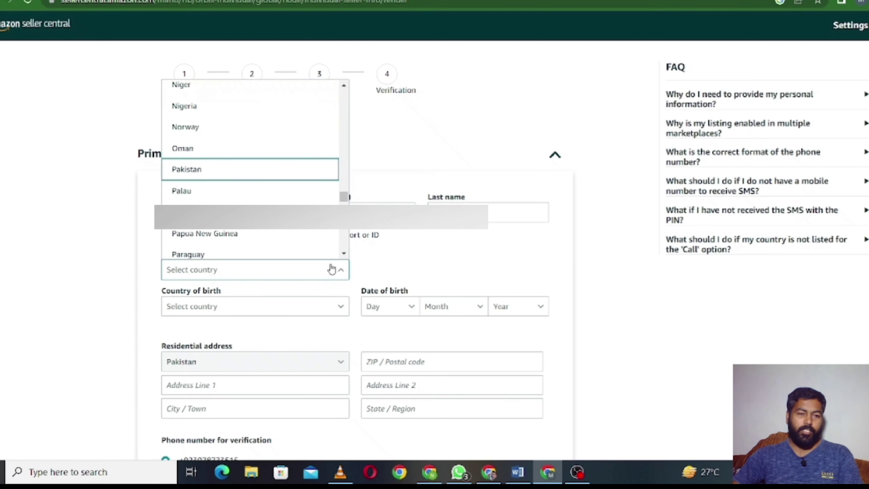
{"action": "key", "text": "Return"}
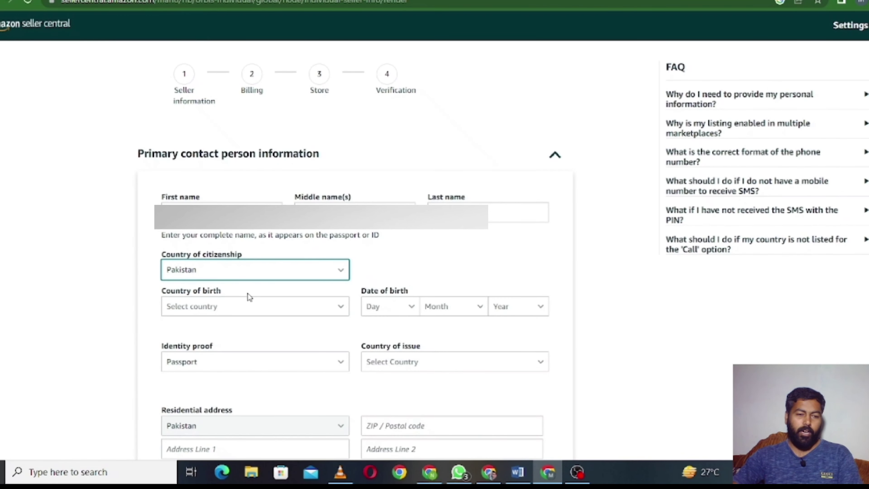
{"action": "left_click", "coordinate": [271, 314]}
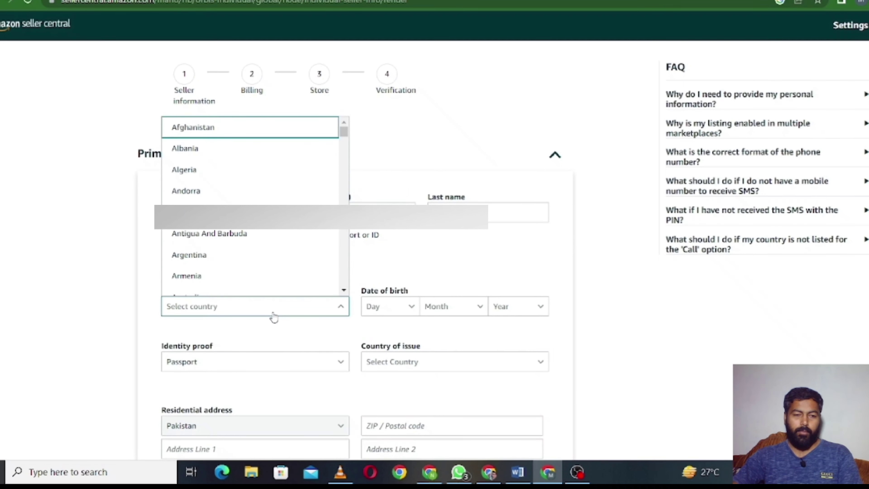
{"action": "type", "text": "pak"}
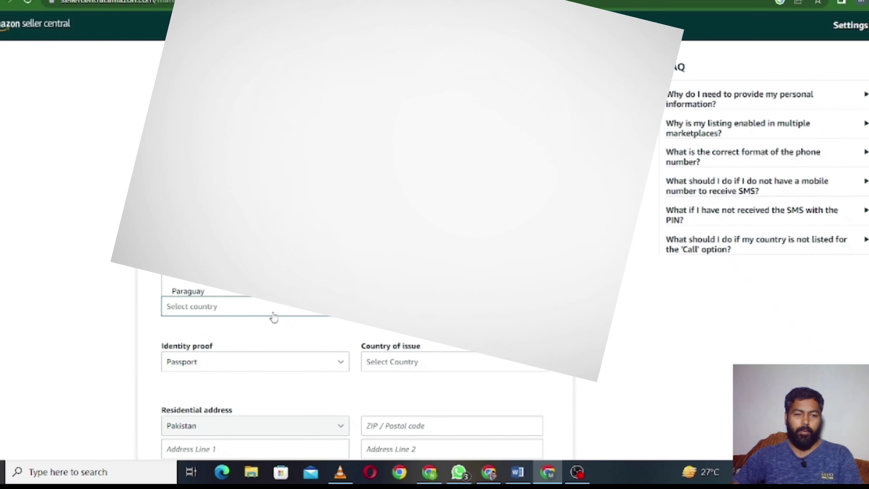
{"action": "key", "text": "Return"}
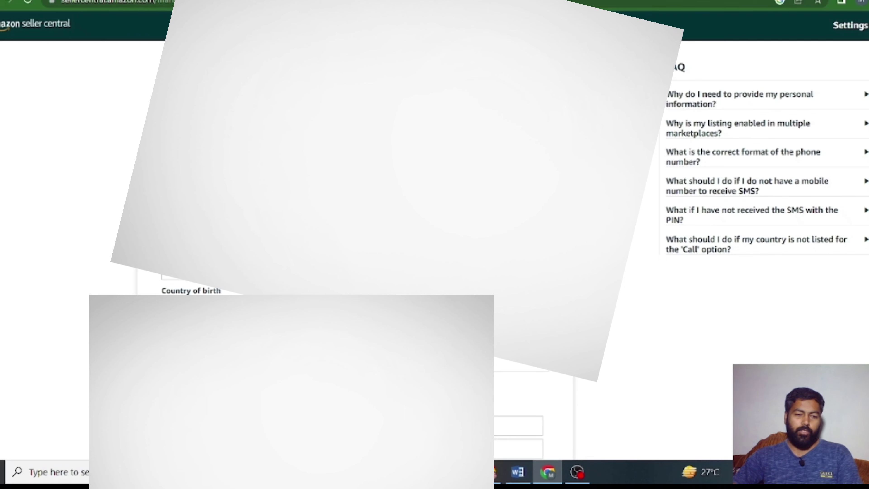
- Choose Passport as identity proof, issued in Pakistan
{"action": "scroll", "coordinate": [435, 239], "scroll_direction": "down", "scroll_amount": 4}
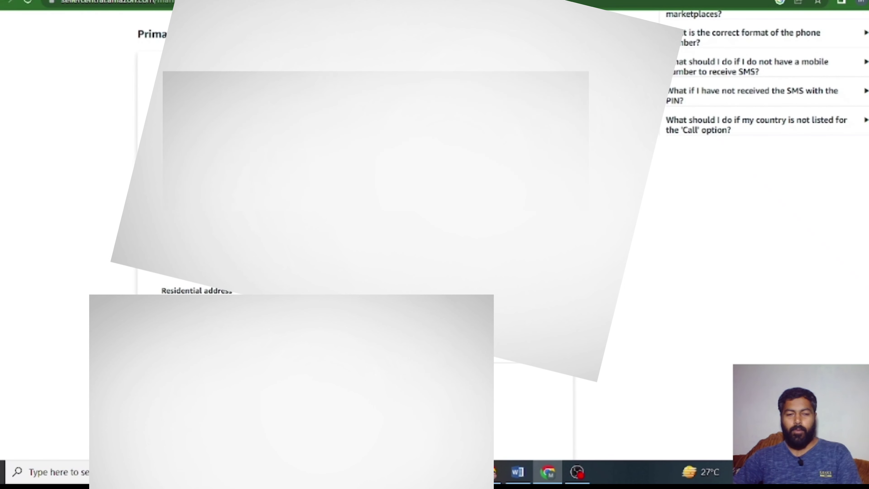
{"action": "left_click", "coordinate": [224, 252]}
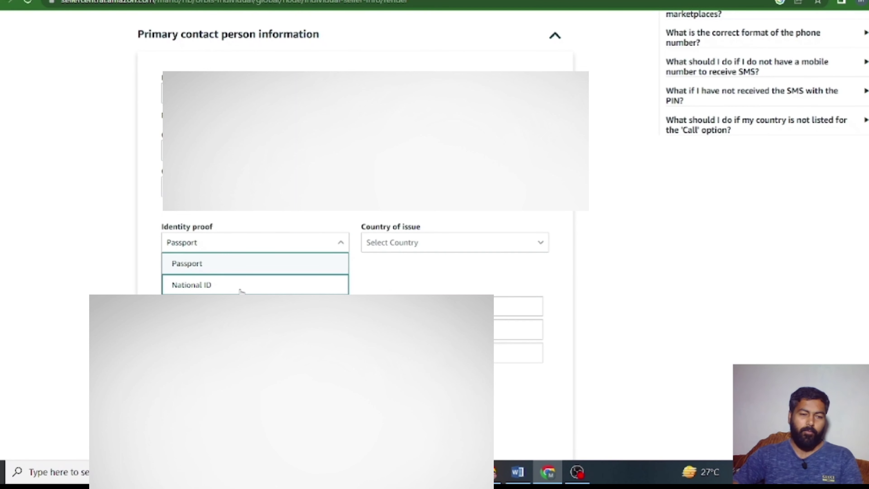
{"action": "left_click", "coordinate": [251, 267]}
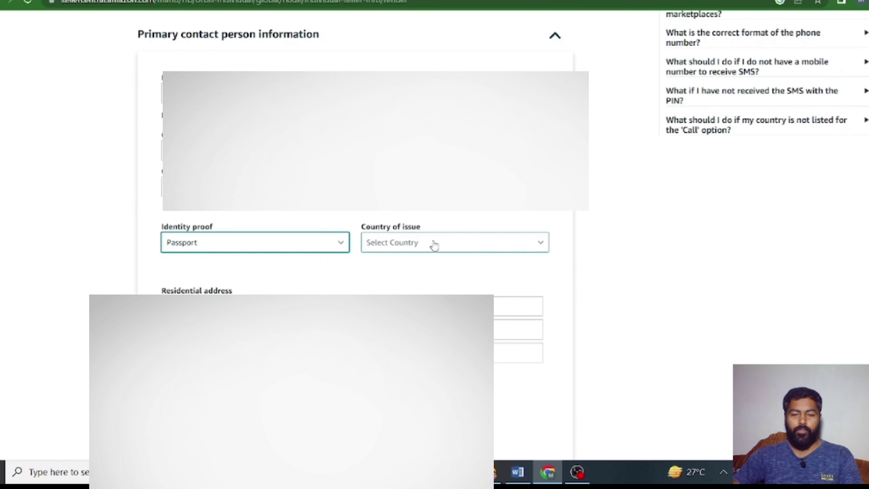
{"action": "left_click", "coordinate": [445, 242]}
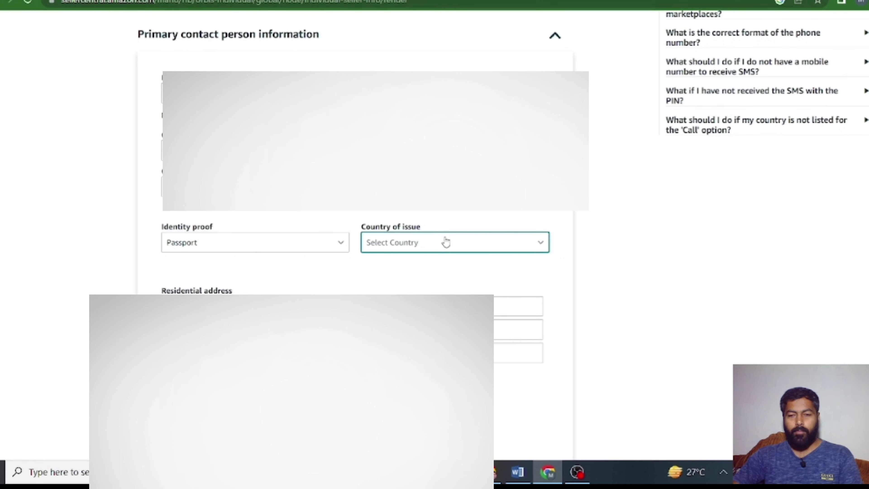
{"action": "key", "text": "p"}
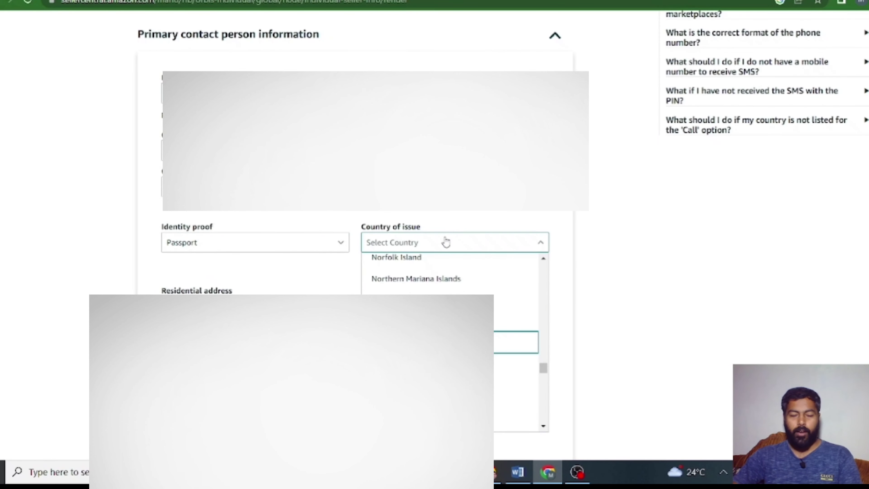
{"action": "key", "text": "Return"}
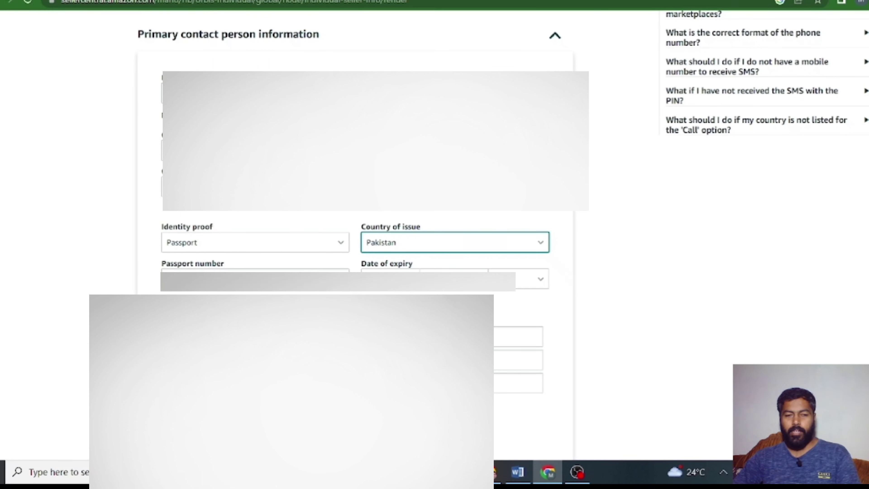
- Set the passport expiry date, with day 27 plus the chosen month and year
{"action": "left_click", "coordinate": [627, 295]}
{"action": "left_click", "coordinate": [410, 284]}
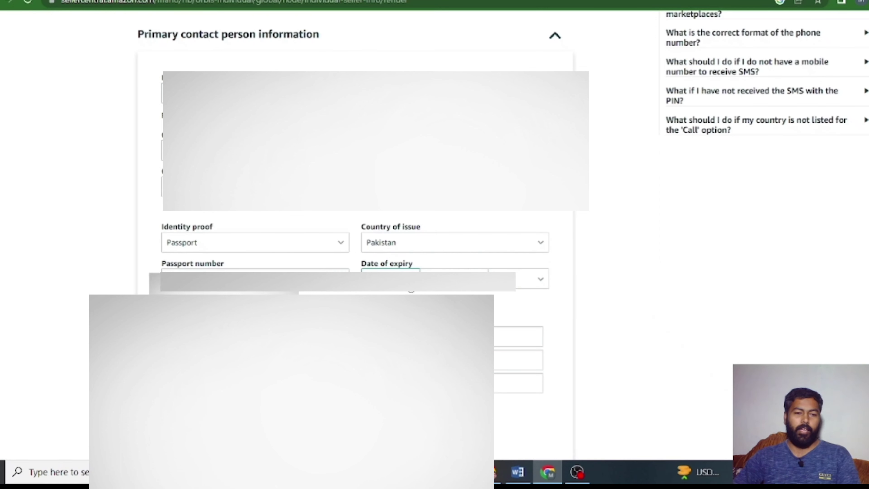
{"action": "left_click", "coordinate": [390, 271]}
{"action": "scroll", "coordinate": [391, 235], "scroll_direction": "down", "scroll_amount": 3}
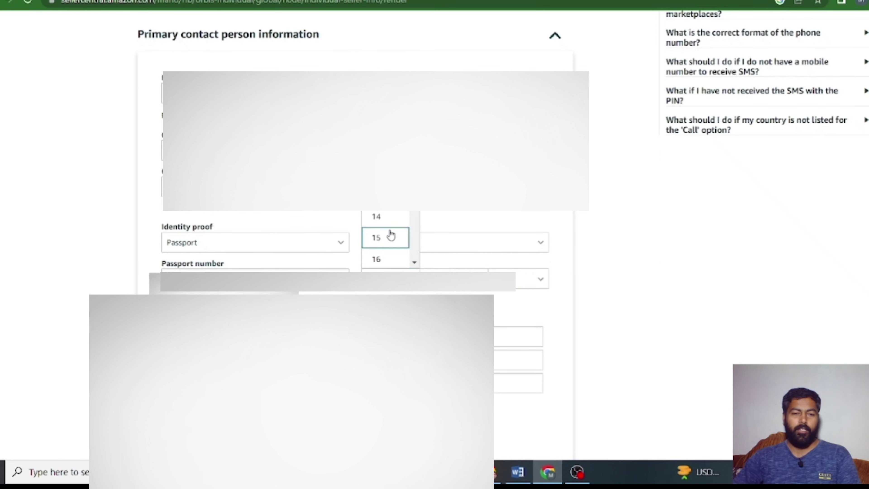
{"action": "scroll", "coordinate": [390, 235], "scroll_direction": "down", "scroll_amount": 3}
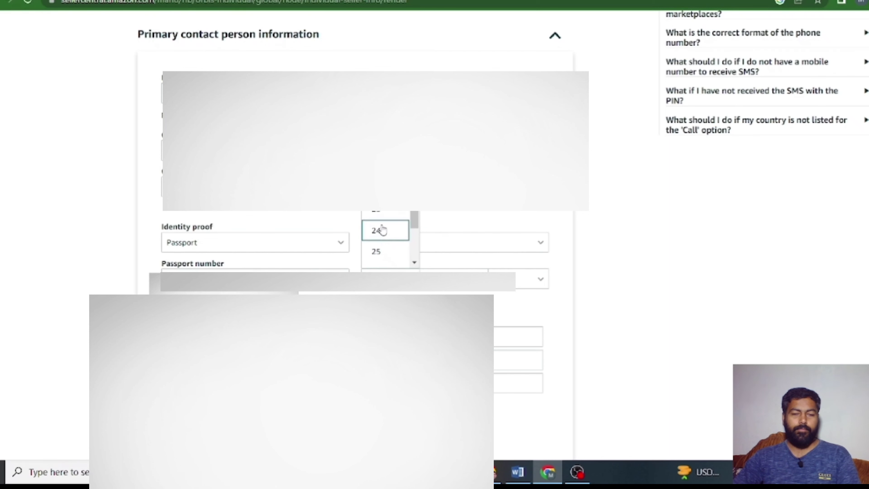
{"action": "scroll", "coordinate": [386, 233], "scroll_direction": "down", "scroll_amount": 1}
{"action": "left_click", "coordinate": [381, 233]}
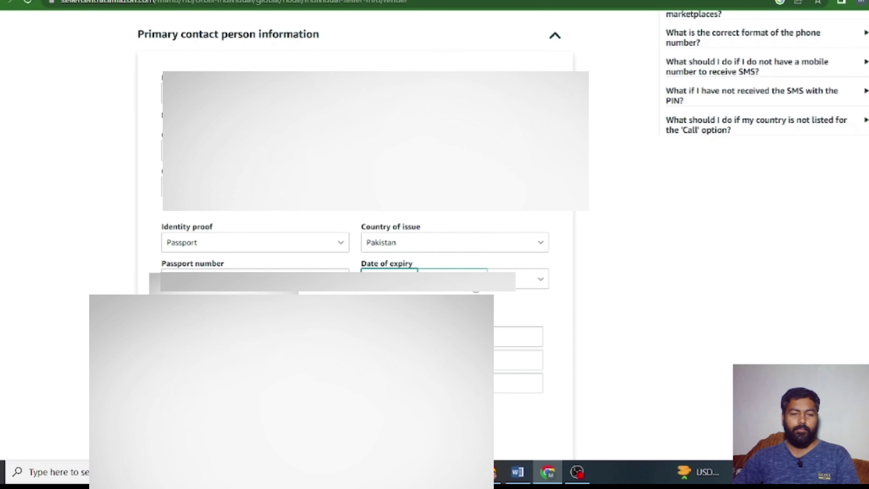
{"action": "left_click", "coordinate": [452, 271]}
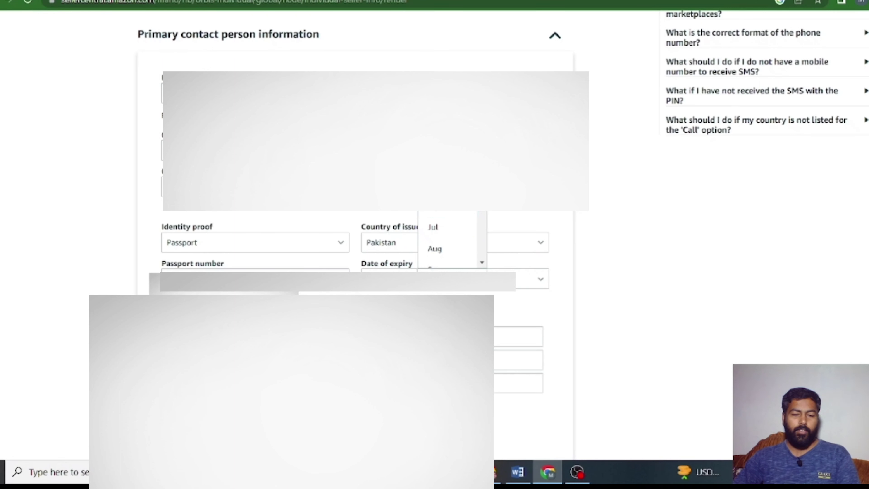
{"action": "left_click", "coordinate": [447, 216]}
{"action": "left_click", "coordinate": [538, 278]}
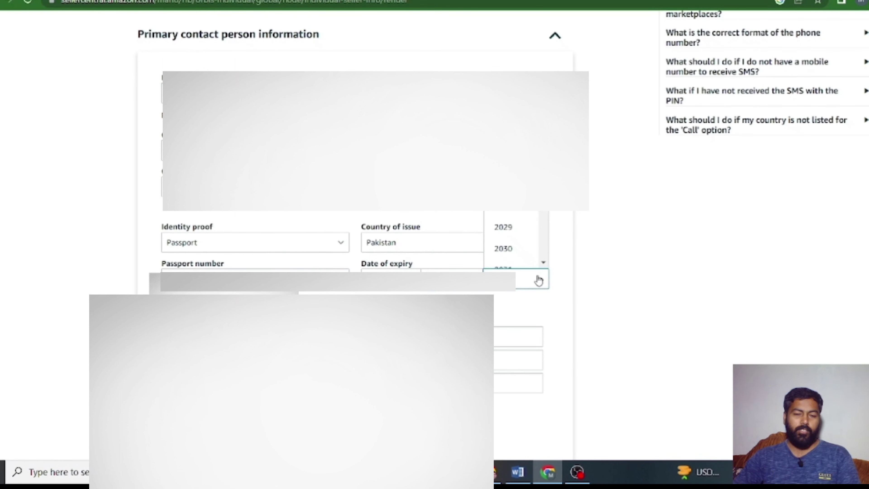
{"action": "scroll", "coordinate": [512, 233], "scroll_direction": "down", "scroll_amount": 2}
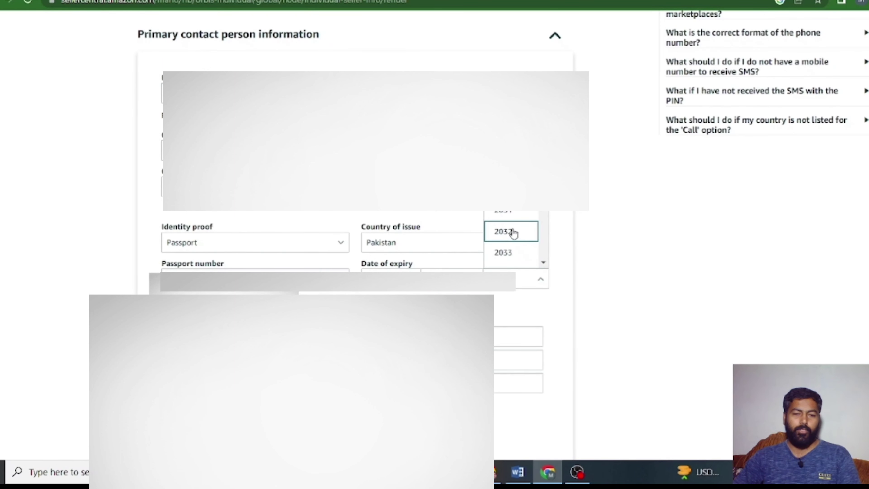
{"action": "left_click", "coordinate": [584, 297]}
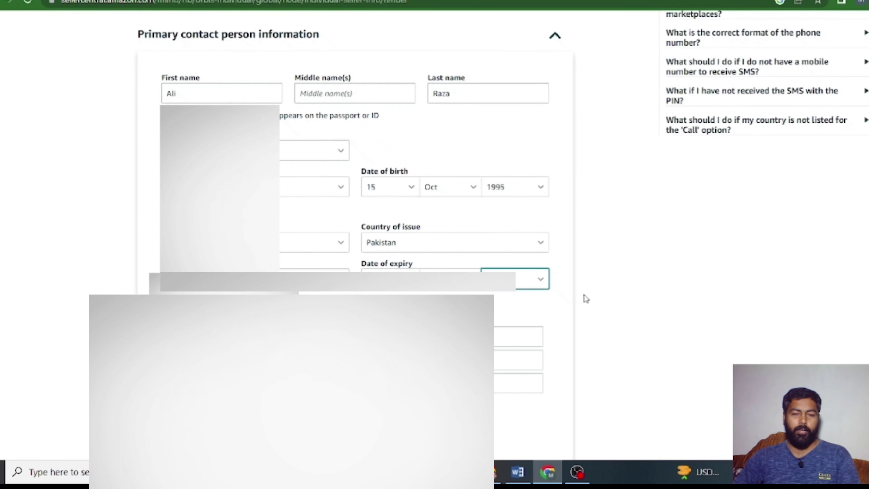
{"action": "scroll", "coordinate": [602, 302], "scroll_direction": "down", "scroll_amount": 2}
- Fill in the address's State / Region field and submit the seller information
{"action": "scroll", "coordinate": [578, 296], "scroll_direction": "down", "scroll_amount": 3}
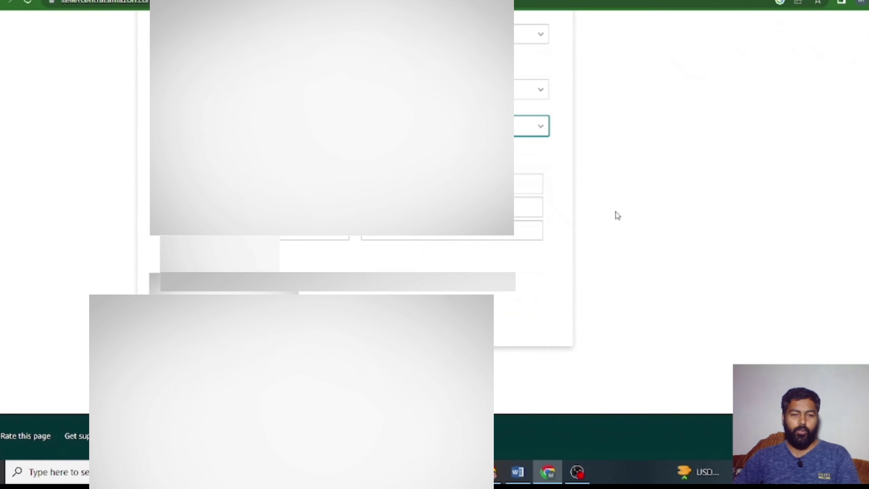
{"action": "scroll", "coordinate": [643, 223], "scroll_direction": "up", "scroll_amount": 2}
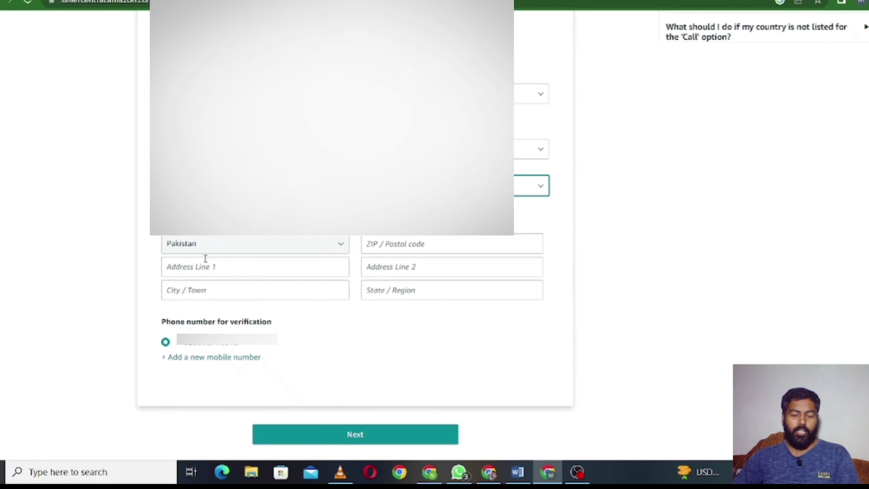
{"action": "left_click_drag", "start_coordinate": [207, 248], "coordinate": [285, 248]}
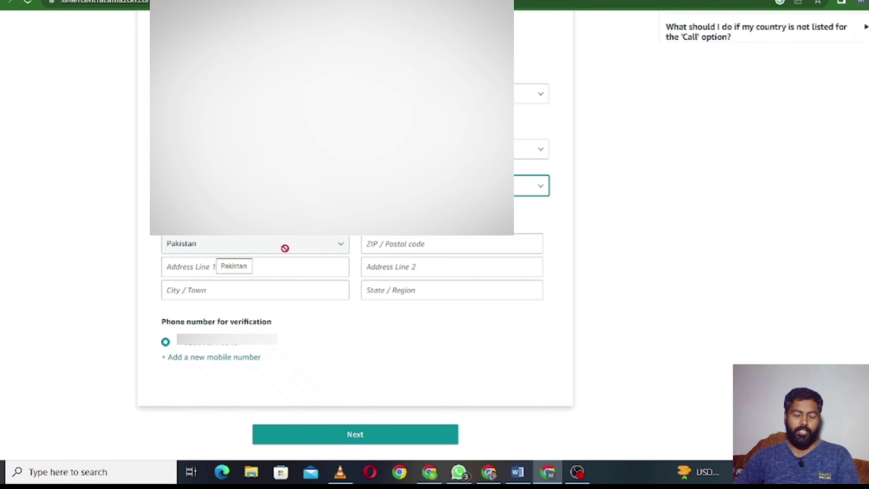
{"action": "left_click_drag", "start_coordinate": [285, 248], "coordinate": [285, 248]}
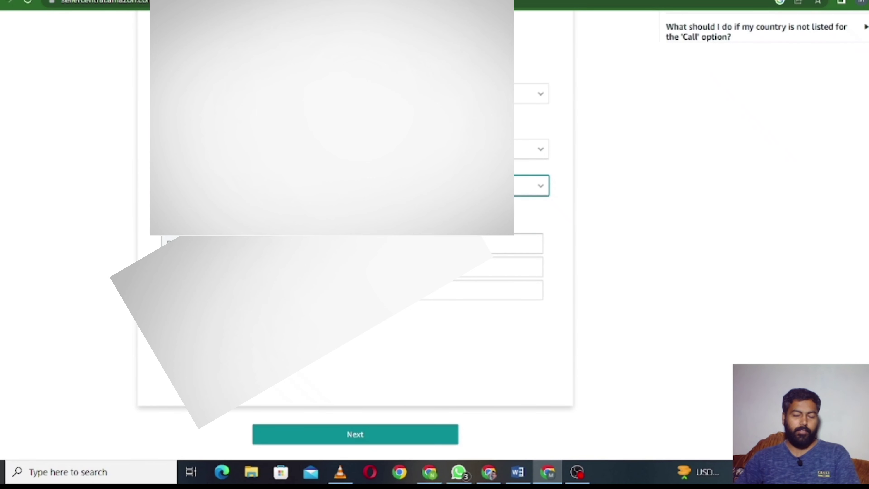
{"action": "left_click", "coordinate": [479, 290]}
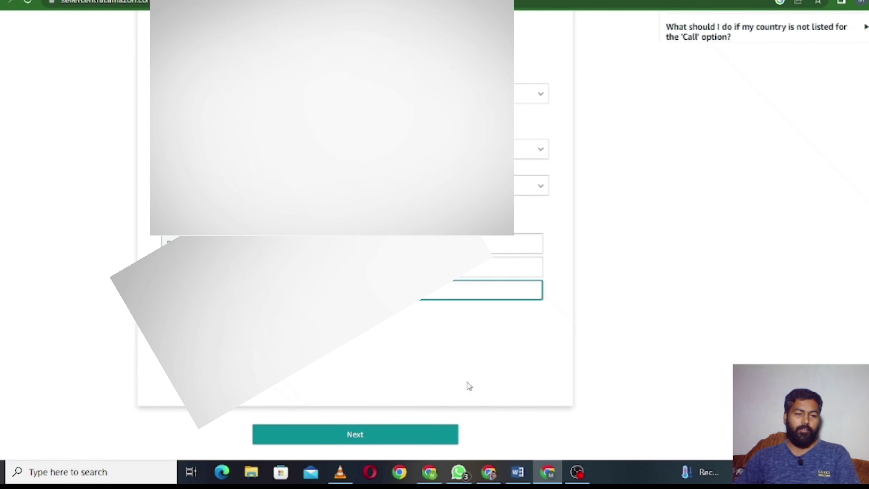
{"action": "left_click", "coordinate": [365, 443]}
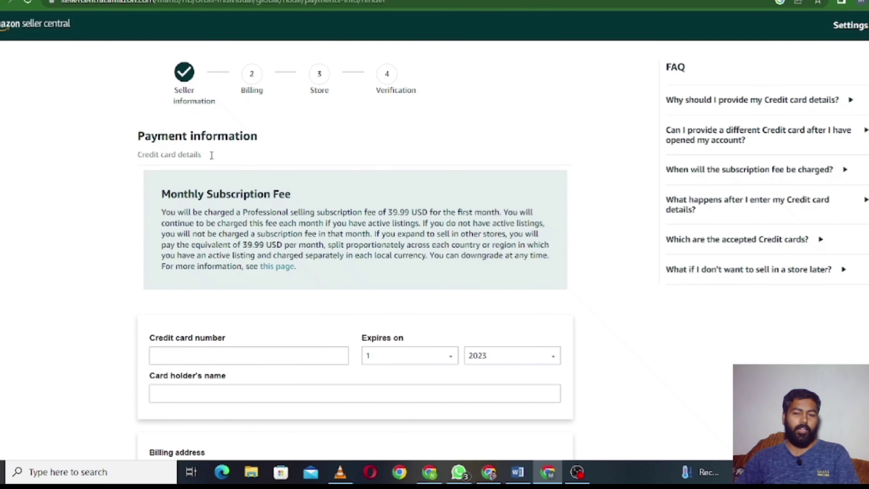
- Fill in the card holder's name and submit the credit card details
{"action": "scroll", "coordinate": [229, 163], "scroll_direction": "down", "scroll_amount": 3}
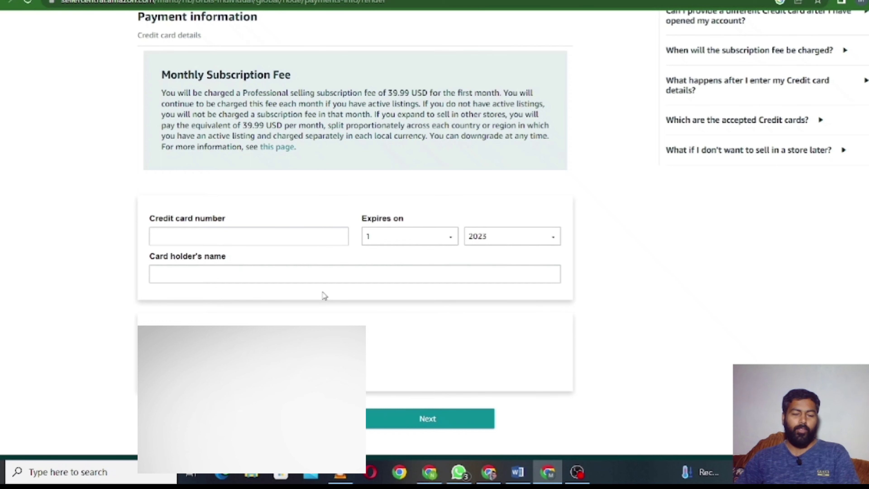
{"action": "left_click", "coordinate": [344, 270]}
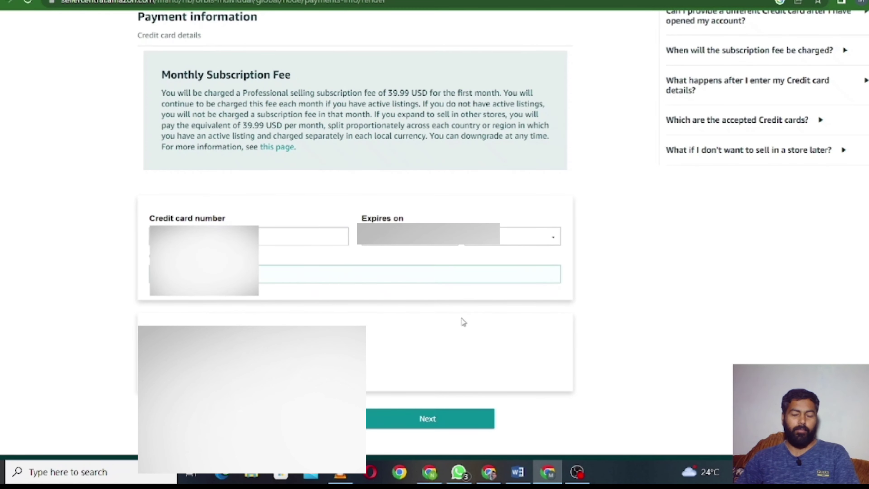
{"action": "left_click", "coordinate": [430, 419]}
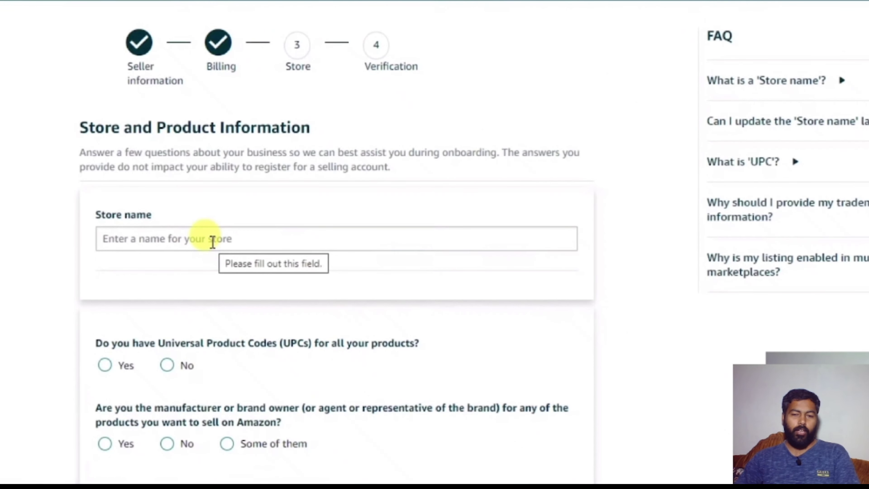
- Enter an available store name and answer No to both the UPC and brand-owner questions
{"action": "left_click", "coordinate": [213, 242]}
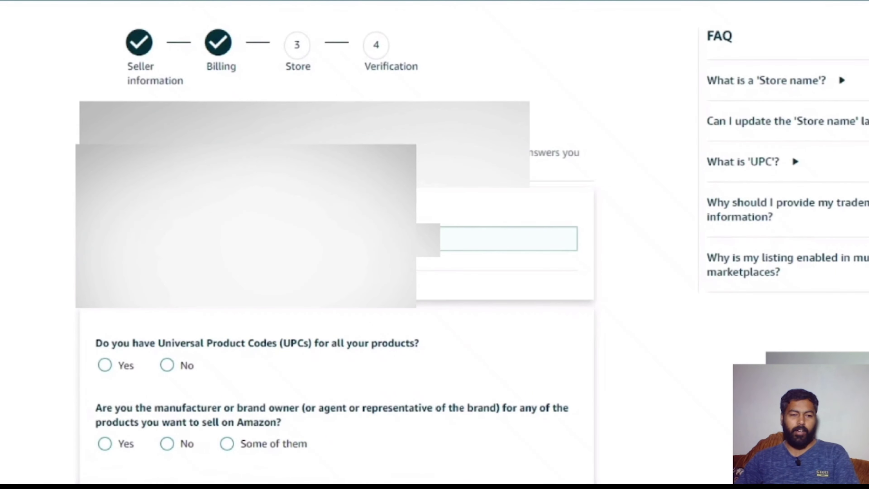
{"action": "scroll", "coordinate": [435, 240], "scroll_direction": "down", "scroll_amount": 3}
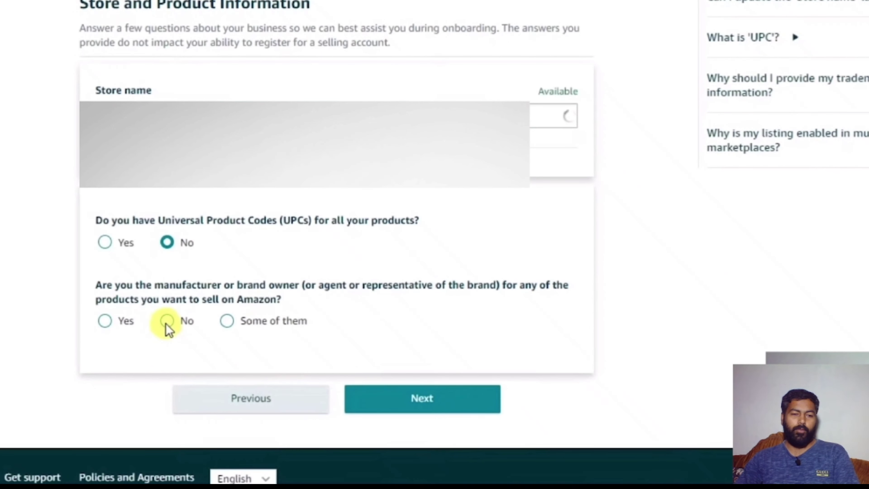
{"action": "left_click", "coordinate": [167, 323]}
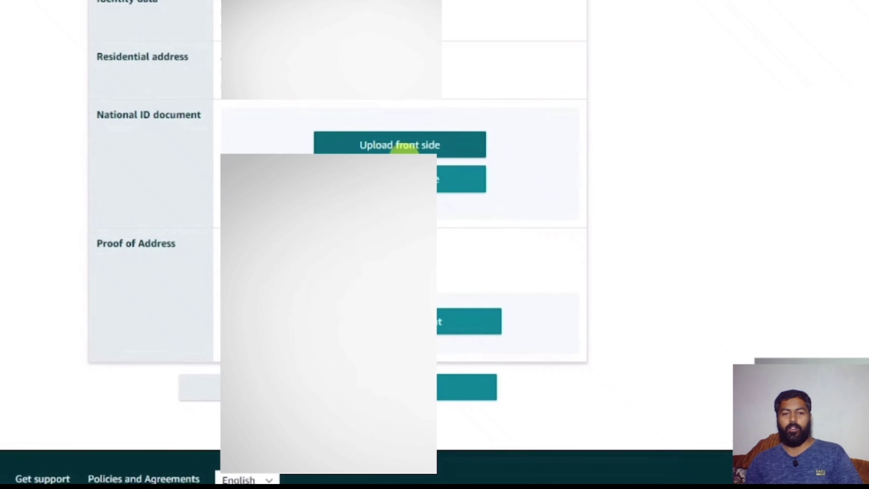
- Upload the national ID front side and a bank account statement as proof of address, then continue
{"action": "left_click", "coordinate": [237, 268]}
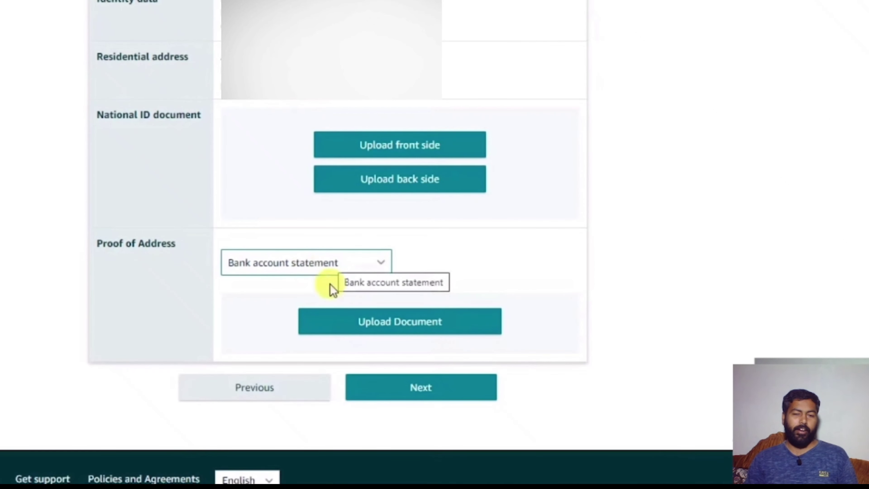
{"action": "left_click", "coordinate": [401, 146]}
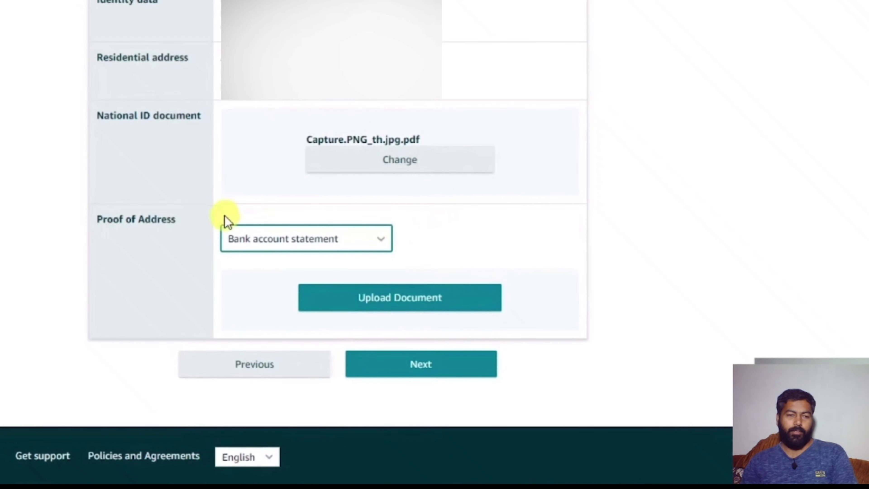
{"action": "left_click", "coordinate": [289, 251]}
{"action": "left_click", "coordinate": [289, 252]}
{"action": "left_click", "coordinate": [289, 252]}
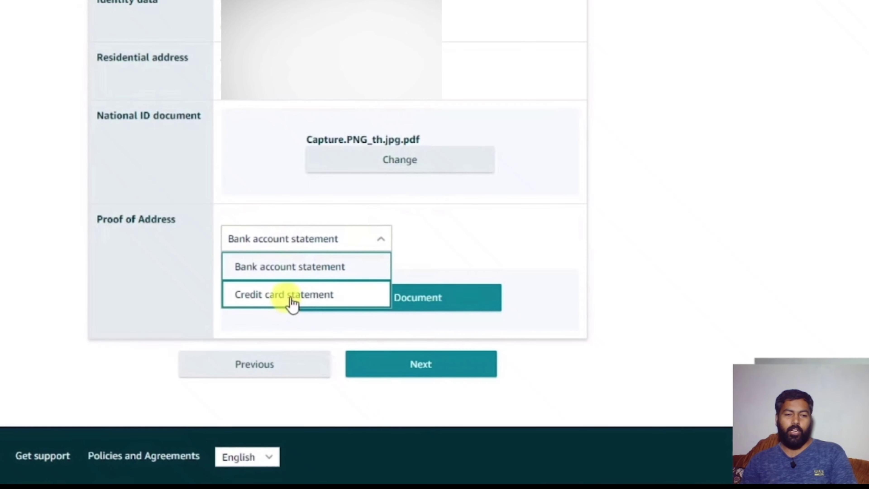
{"action": "left_click", "coordinate": [277, 272]}
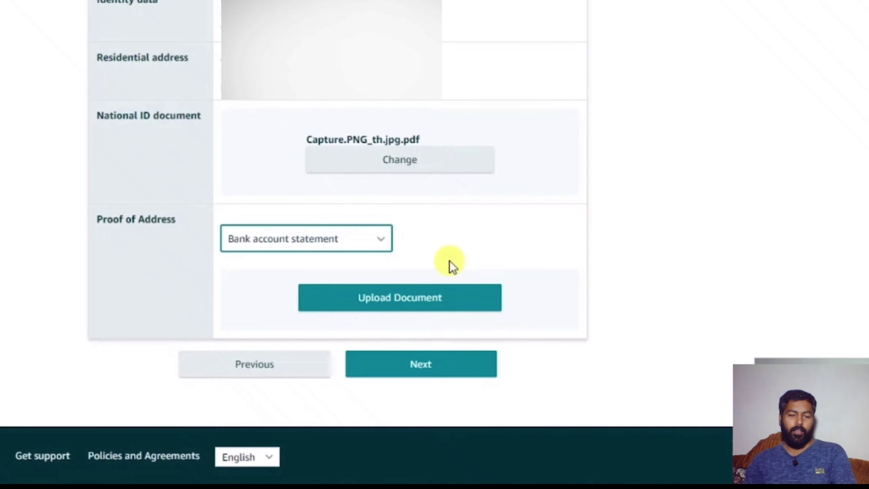
{"action": "left_click", "coordinate": [359, 302]}
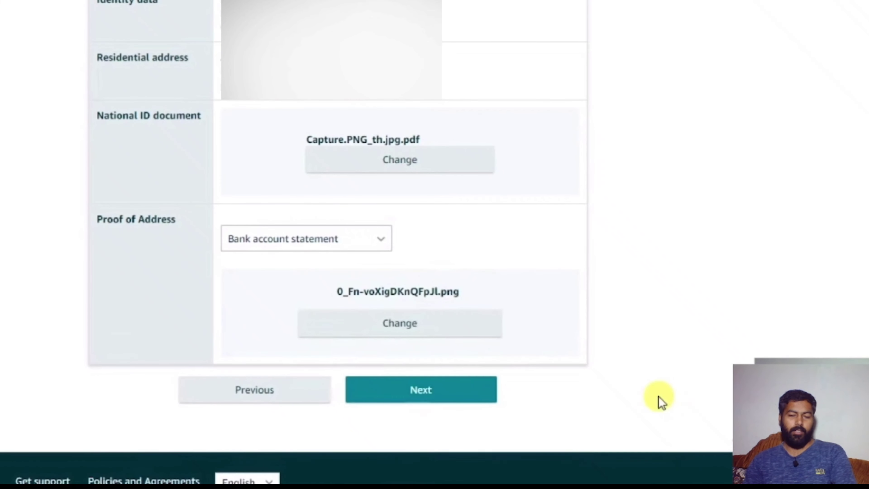
{"action": "left_click", "coordinate": [445, 398]}
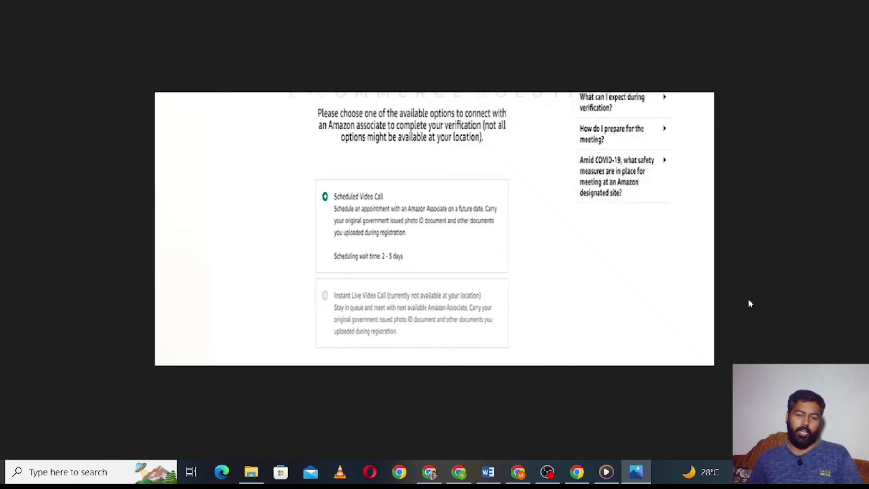
- Choose a Scheduled Video Call in English (US), confirm the documents statement, and view the appointment summary
{"action": "key", "text": "Right"}
{"action": "key", "text": "Right"}
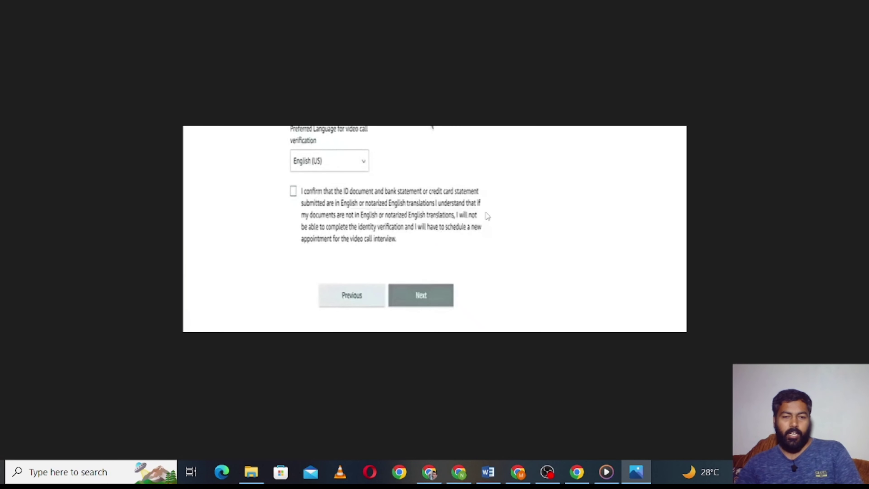
{"action": "key", "text": "Right"}
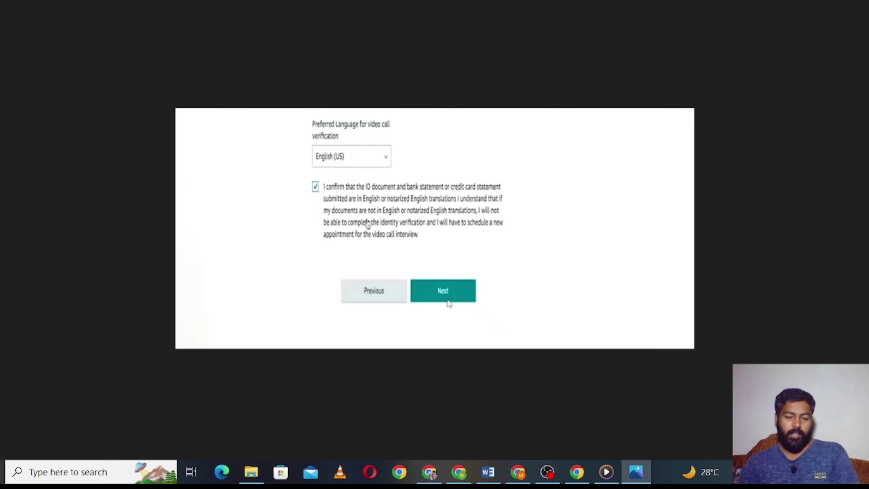
{"action": "key", "text": "Right"}
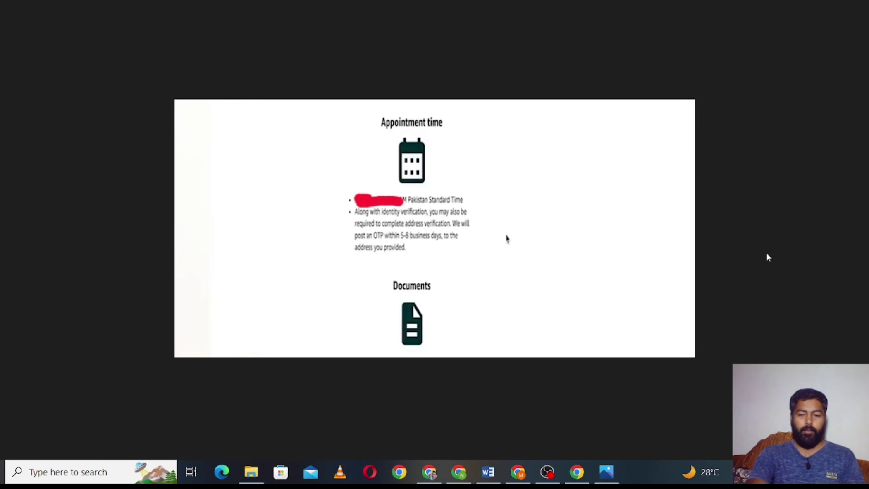
- Show the postcard tracker at Preparing with an empty code field and 3 attempts left
{"action": "key", "text": "Right"}
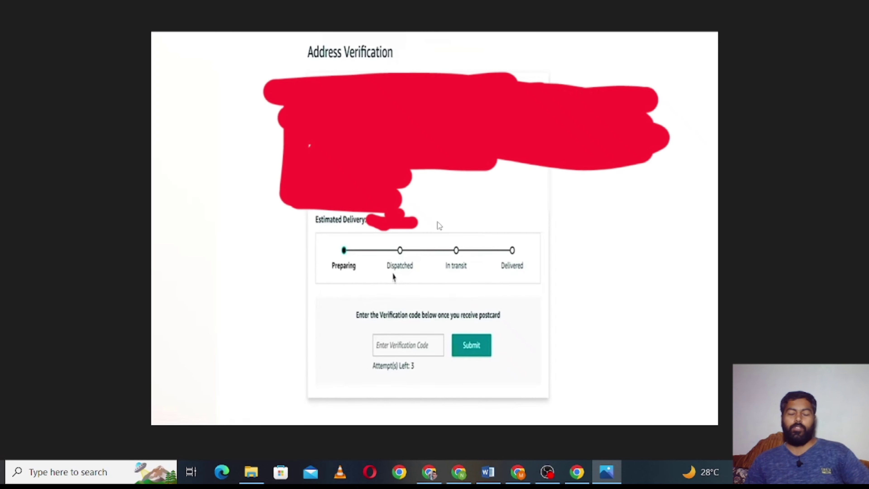